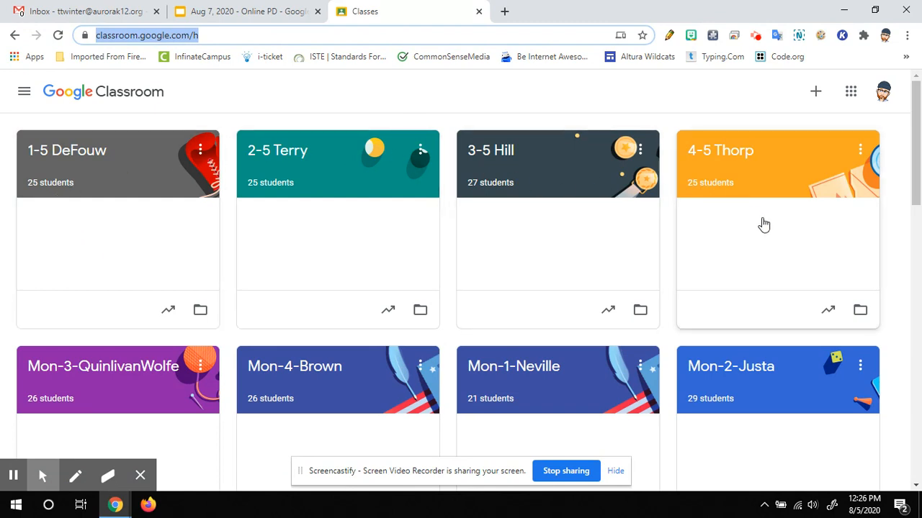
# Step: Create a new class named "Test", leaving the section, subject and room blank
pyautogui.click(816, 95)
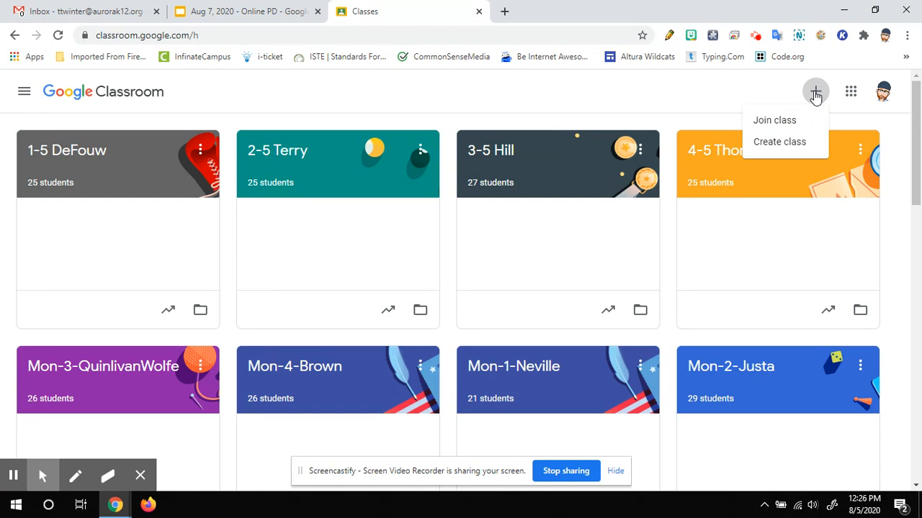
pyautogui.click(795, 147)
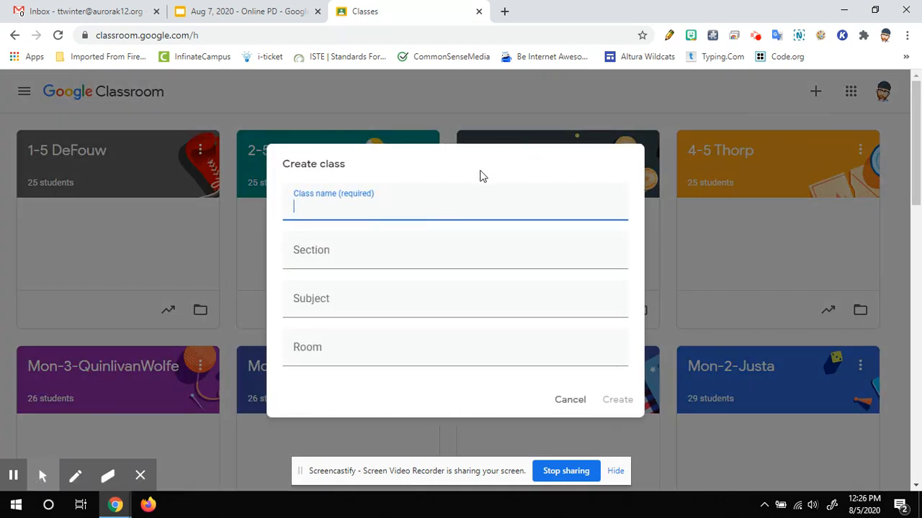
pyautogui.write('Test')
pyautogui.click(617, 400)
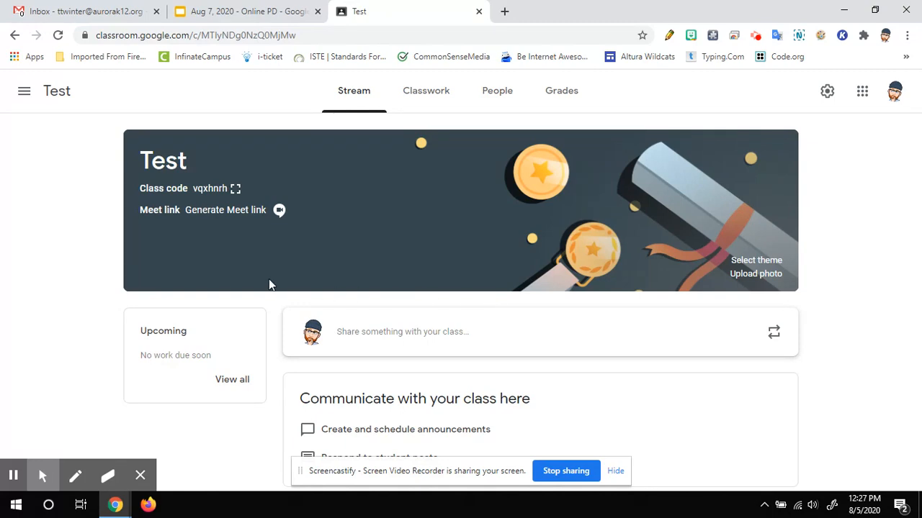
# Step: Generate a Meet link for the Test class and save it with visibility to students turned on
pyautogui.click(236, 210)
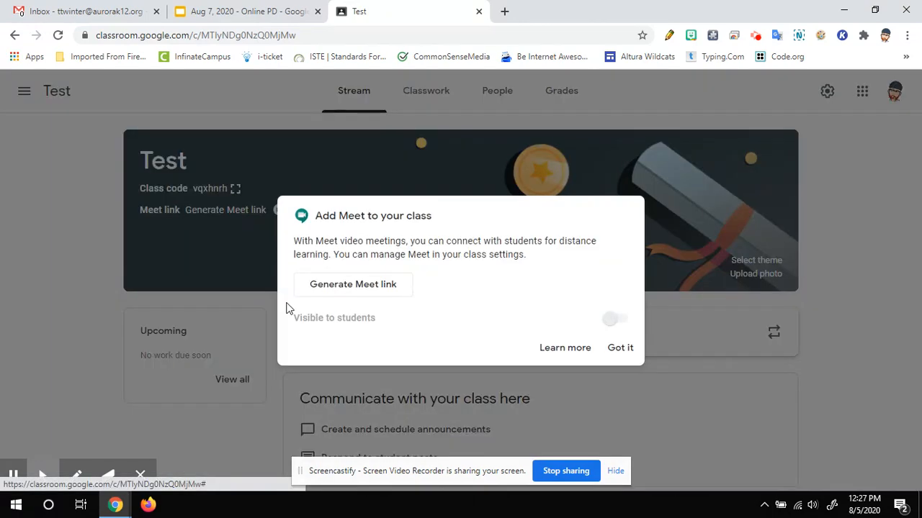
pyautogui.click(365, 288)
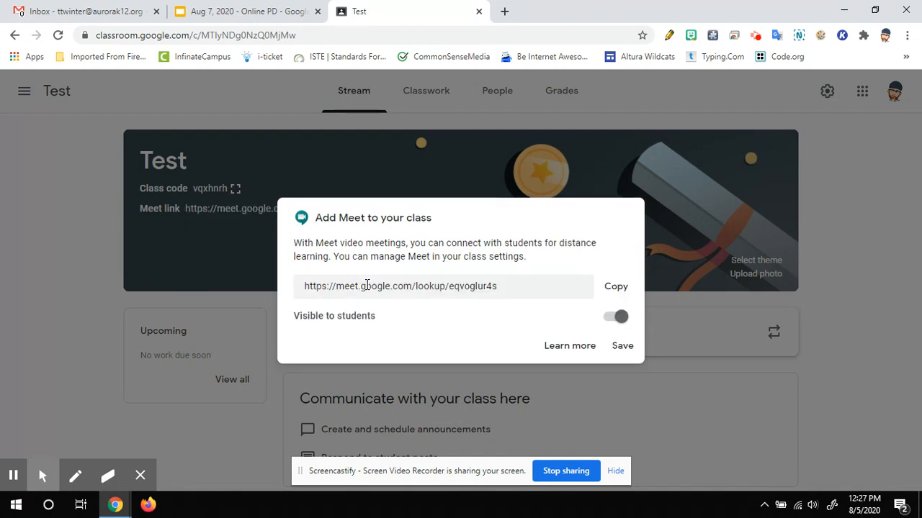
pyautogui.click(618, 317)
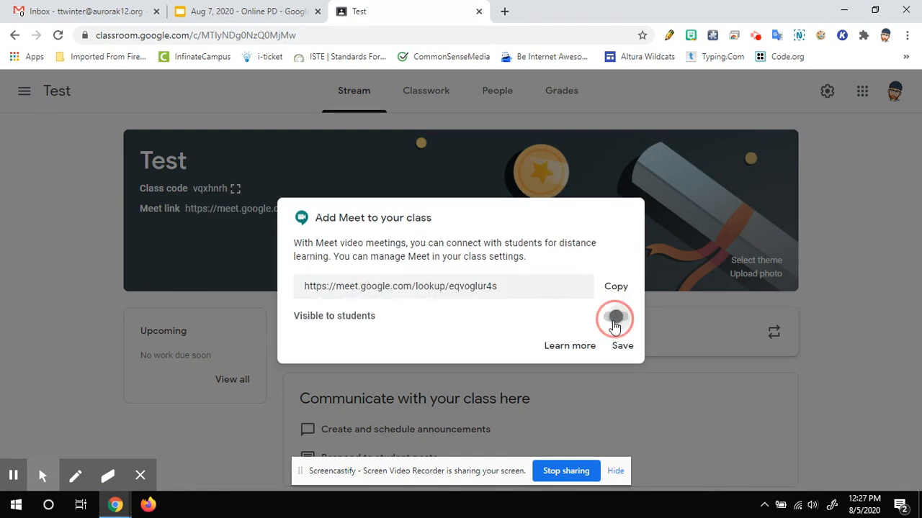
pyautogui.click(622, 321)
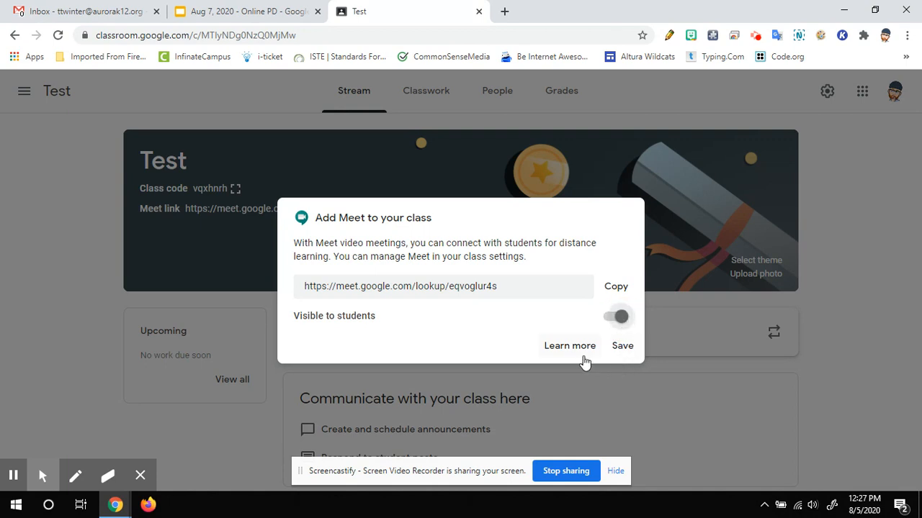
pyautogui.click(617, 348)
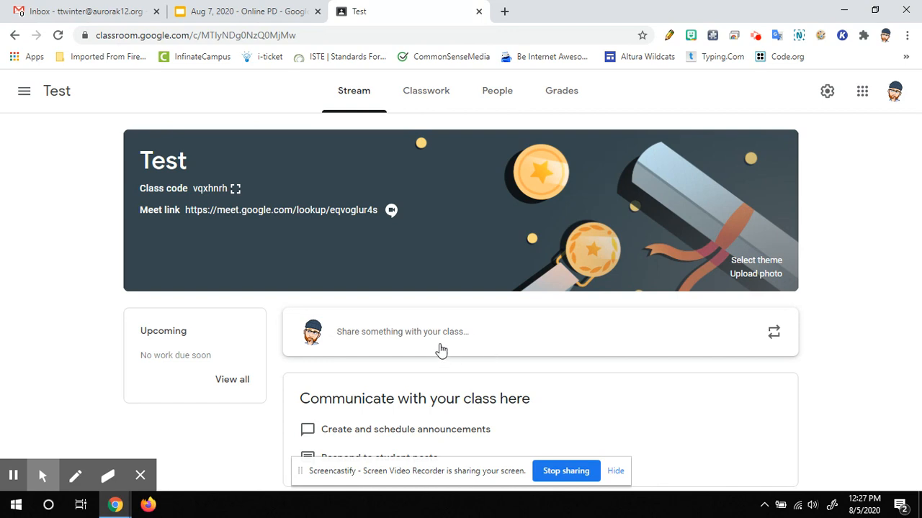
# Step: Post the announcement "Hi class, welcome!" to all students in the class stream and look at the post's options
pyautogui.click(376, 344)
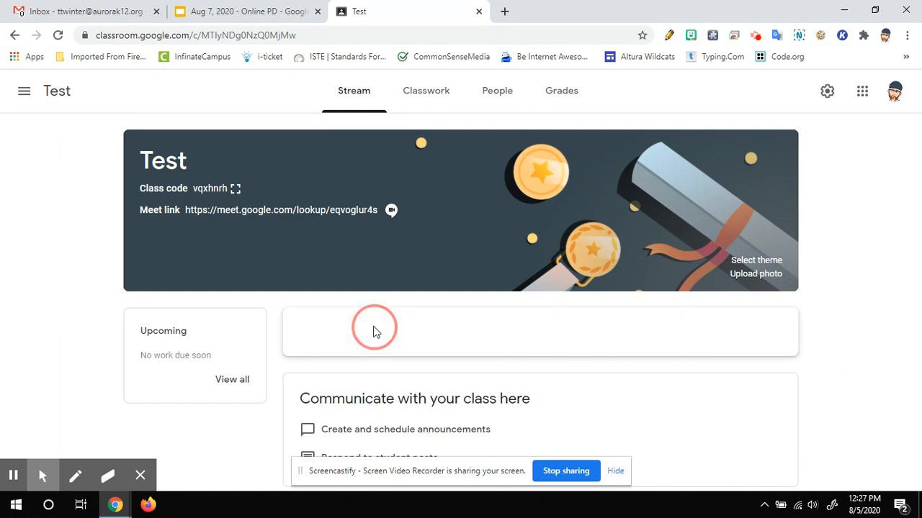
pyautogui.scroll(-3, 626, 393)
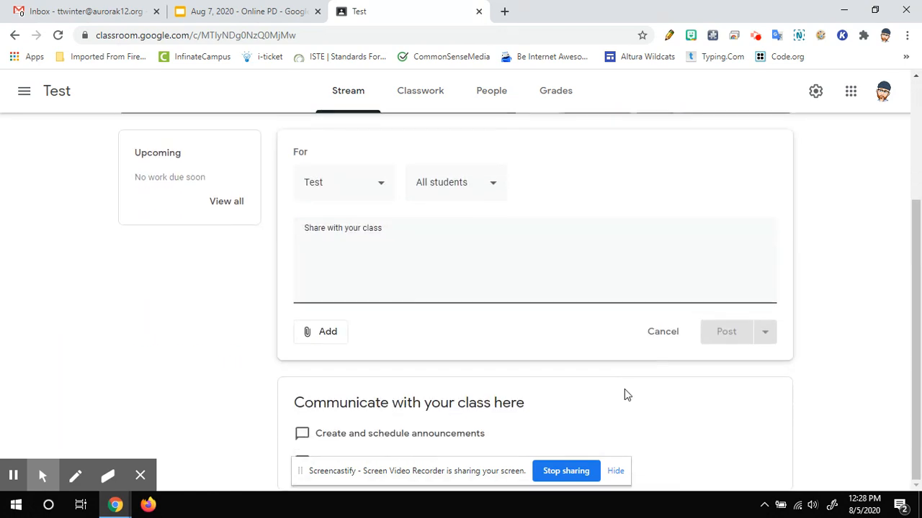
pyautogui.scroll(1, 626, 393)
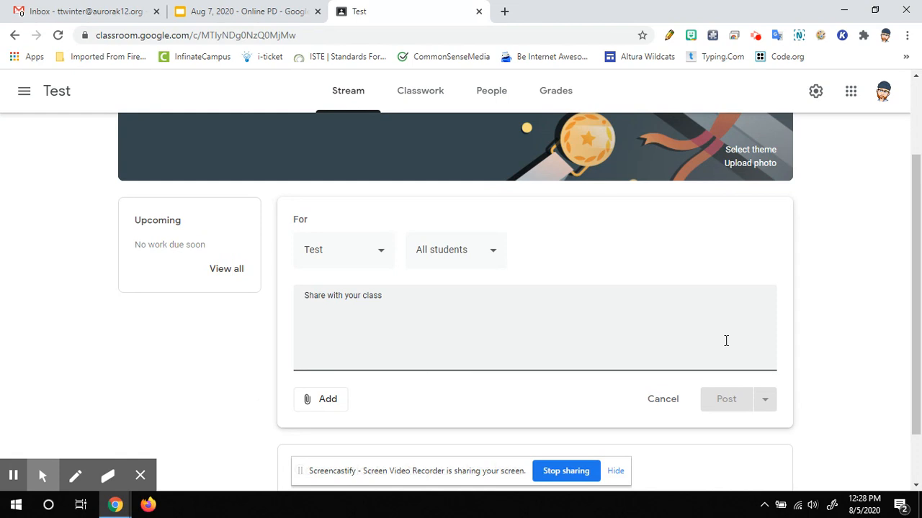
pyautogui.write('Hi class')
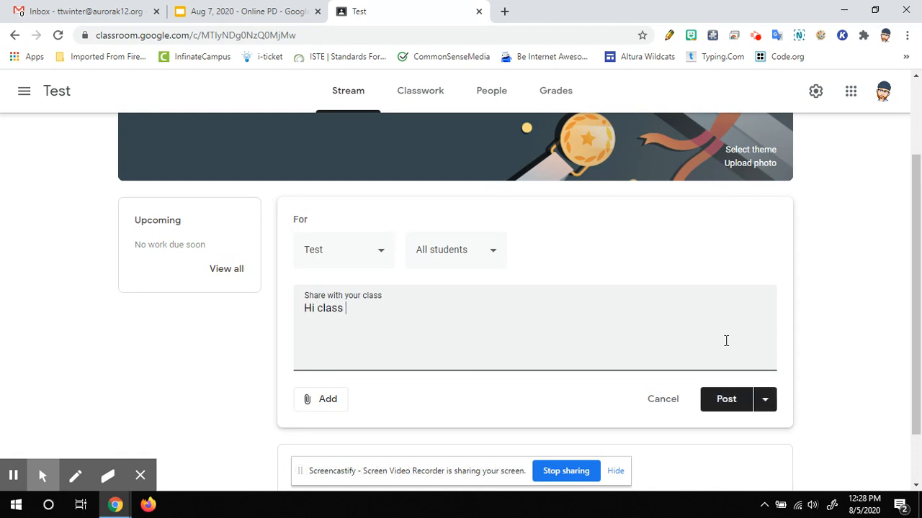
pyautogui.press('BackSpace')
pyautogui.write(', welcome!')
pyautogui.click(727, 399)
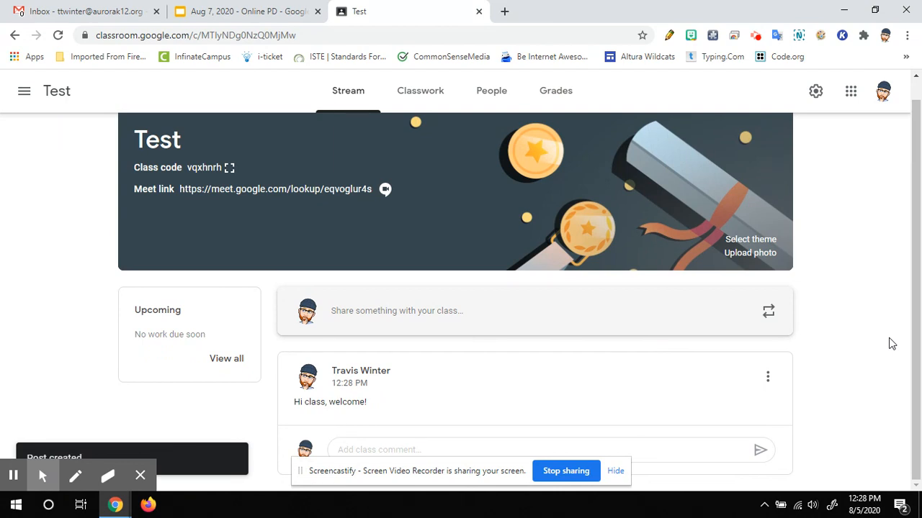
pyautogui.click(767, 376)
pyautogui.click(843, 366)
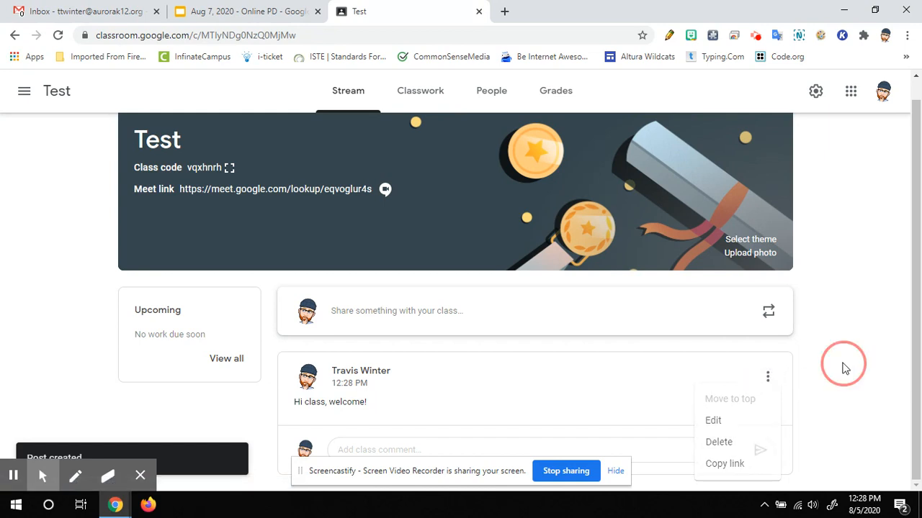
# Step: Draft a second stream announcement reading "Click the link below." and look at its alternative posting options
pyautogui.click(430, 314)
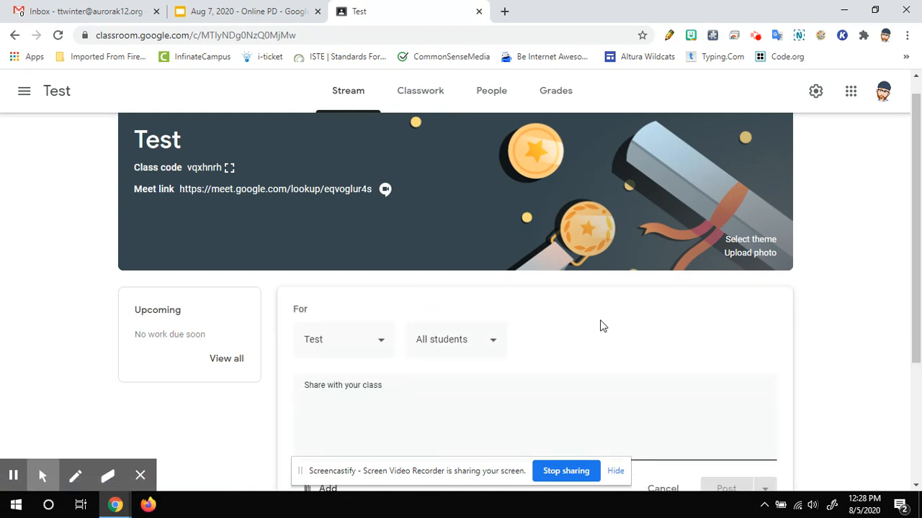
pyautogui.scroll(-3, 602, 326)
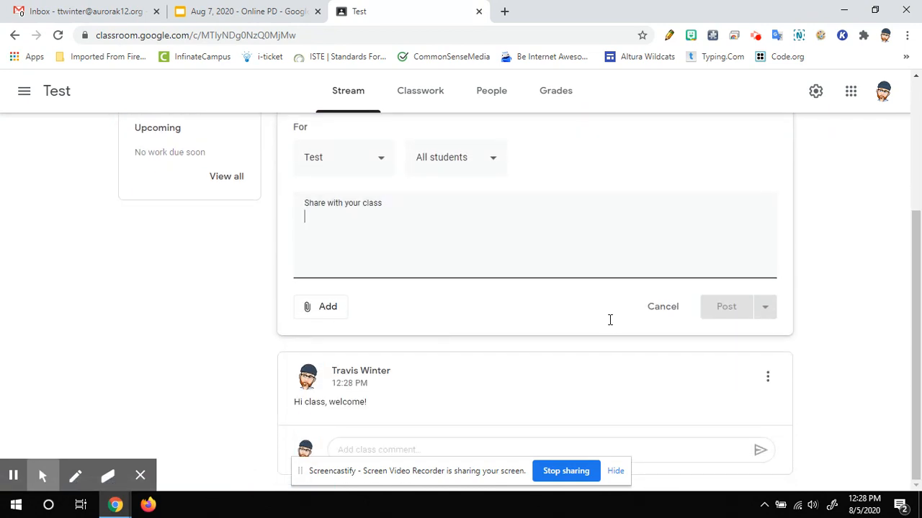
pyautogui.write('Click the link below.')
pyautogui.click(763, 356)
pyautogui.click(820, 335)
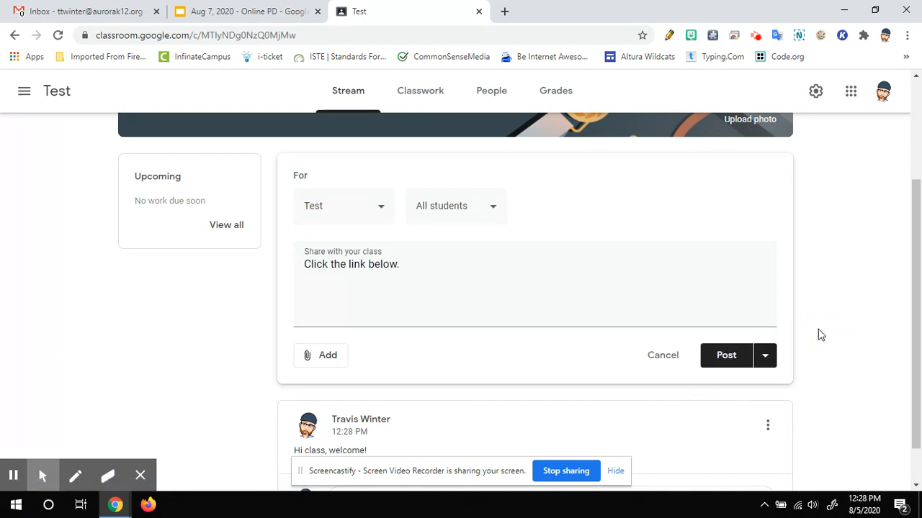
# Step: Review the draft announcement's student and attachment choices, then post it to all students without an attachment
pyautogui.scroll(2, 693, 263)
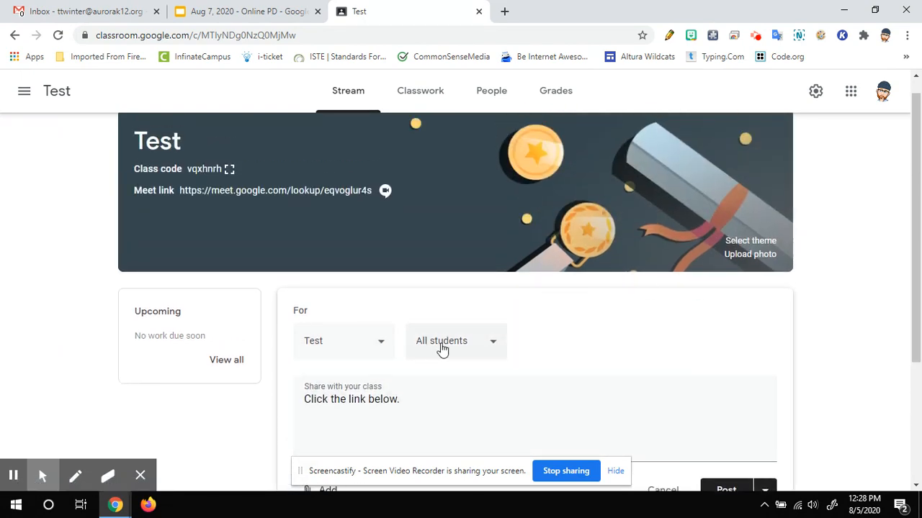
pyautogui.click(490, 350)
pyautogui.click(582, 339)
pyautogui.scroll(-1, 551, 367)
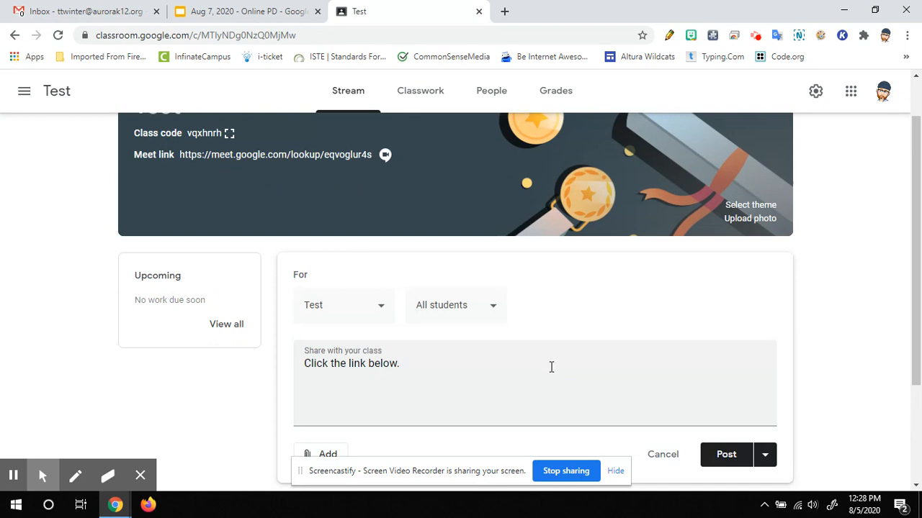
pyautogui.scroll(-1, 551, 367)
pyautogui.click(327, 356)
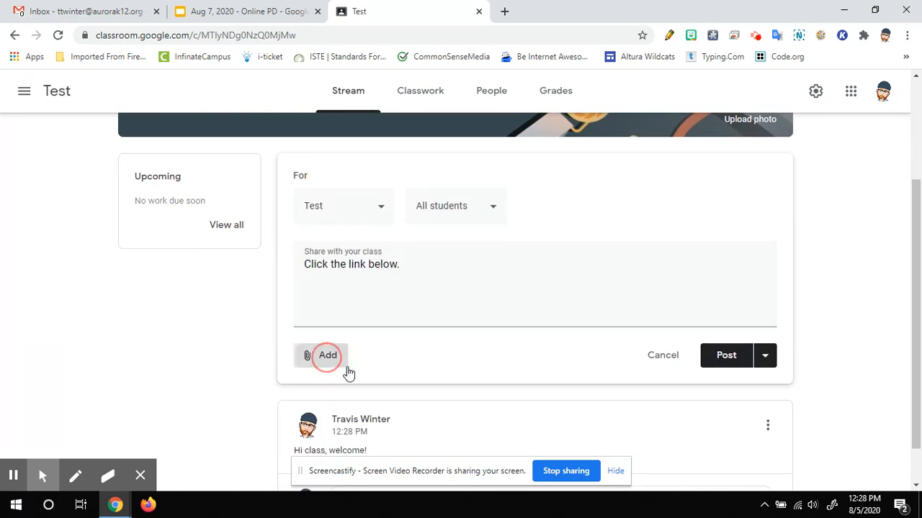
pyautogui.scroll(-1, 432, 410)
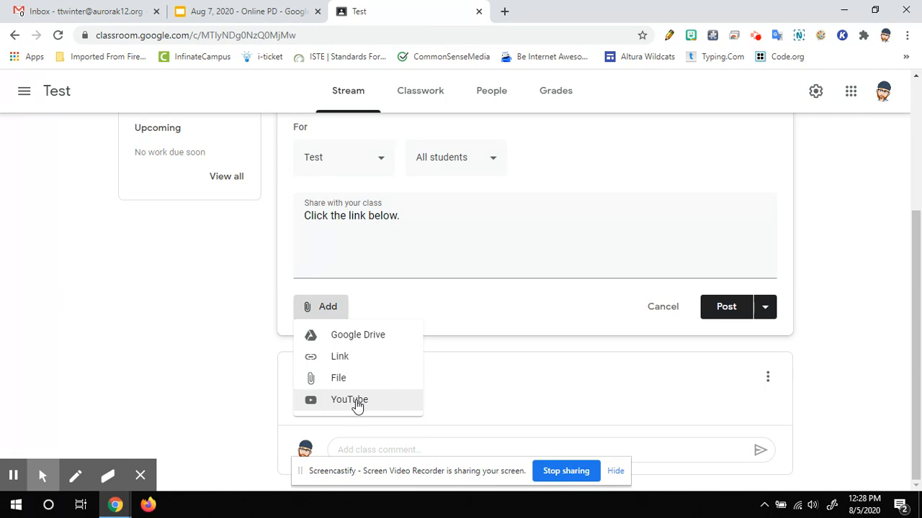
pyautogui.click(546, 377)
pyautogui.click(725, 305)
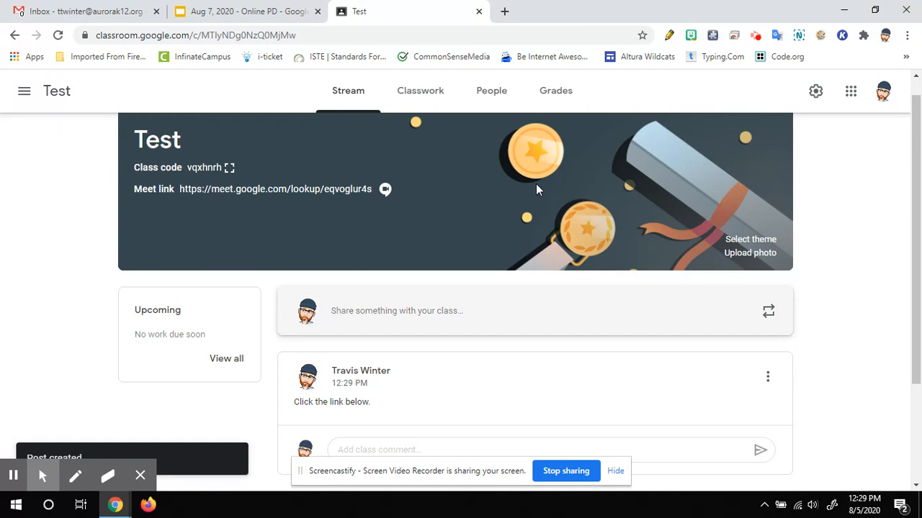
# Step: Start a new assignment in the Test class's classwork
pyautogui.click(415, 93)
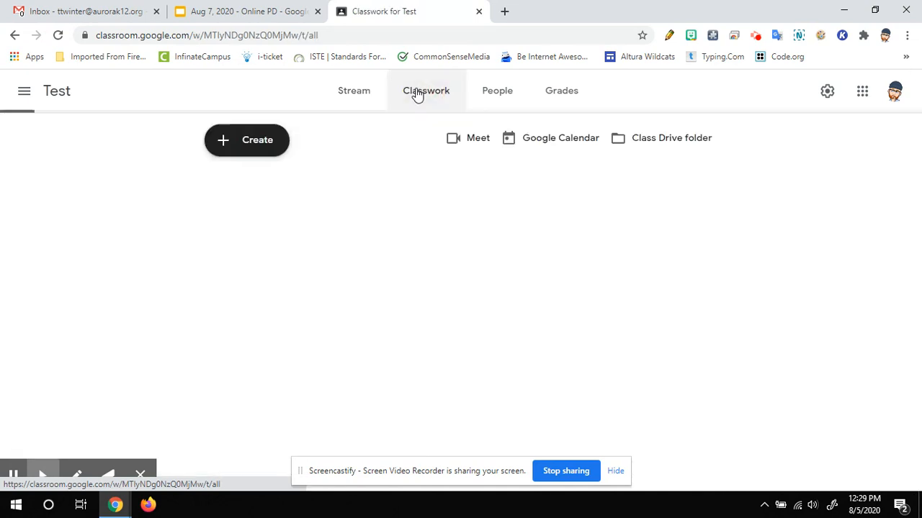
pyautogui.click(259, 150)
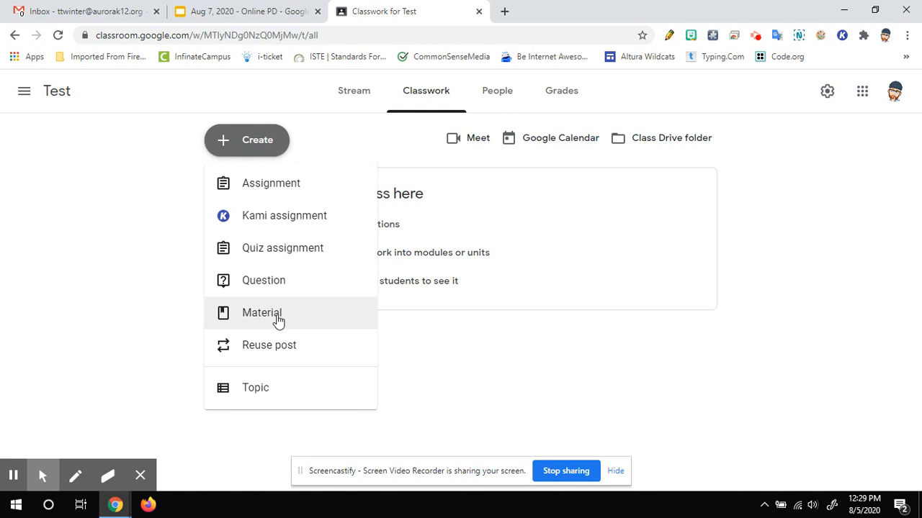
pyautogui.click(264, 185)
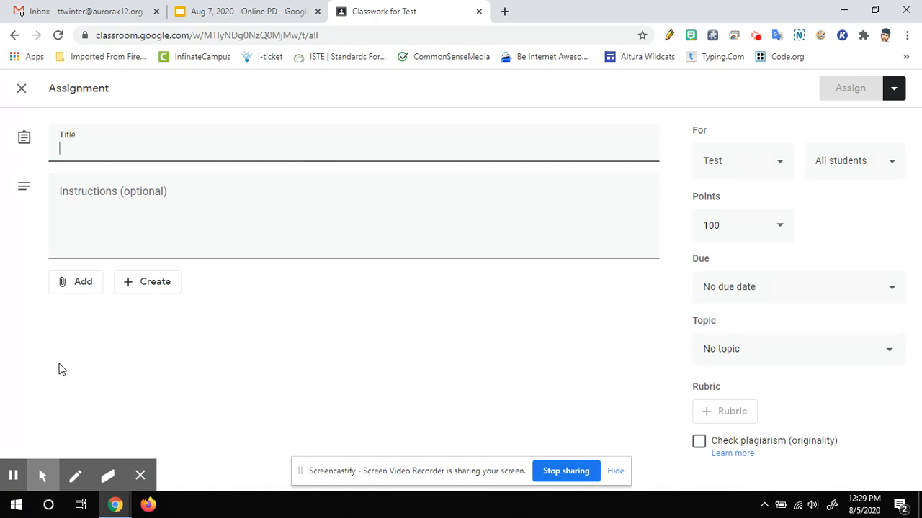
# Step: Attach the Google Drive document "Phishing-Don'tBiteTheHook" from the 3rd-05-Phishing folder, under 2019-2020 and TechTeaching, to the assignment
pyautogui.click(71, 285)
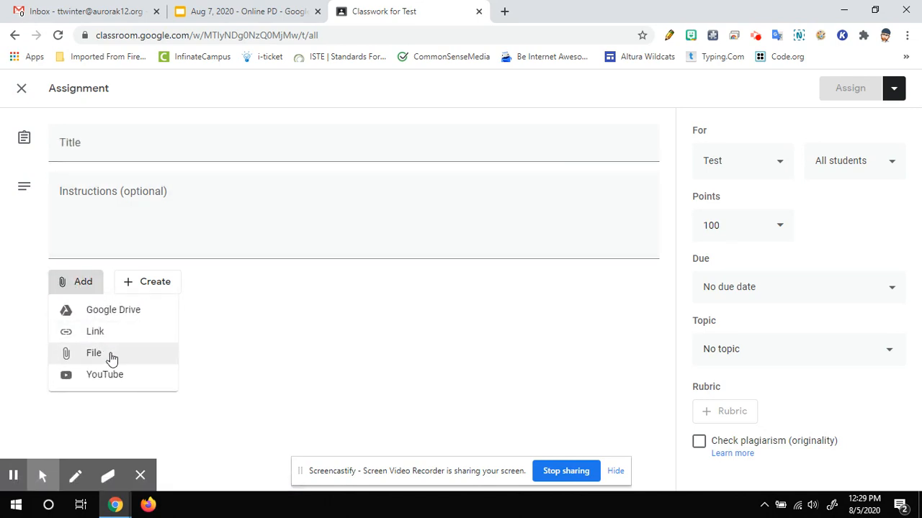
pyautogui.click(137, 310)
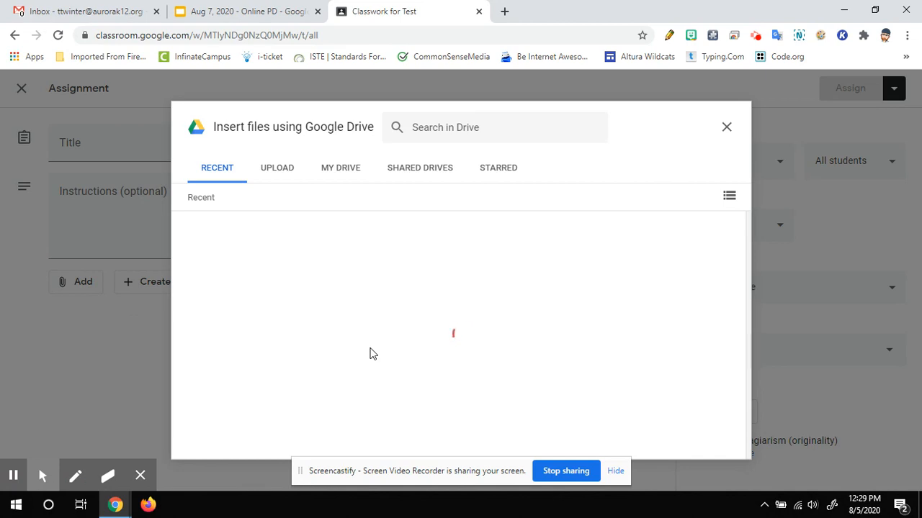
pyautogui.click(343, 170)
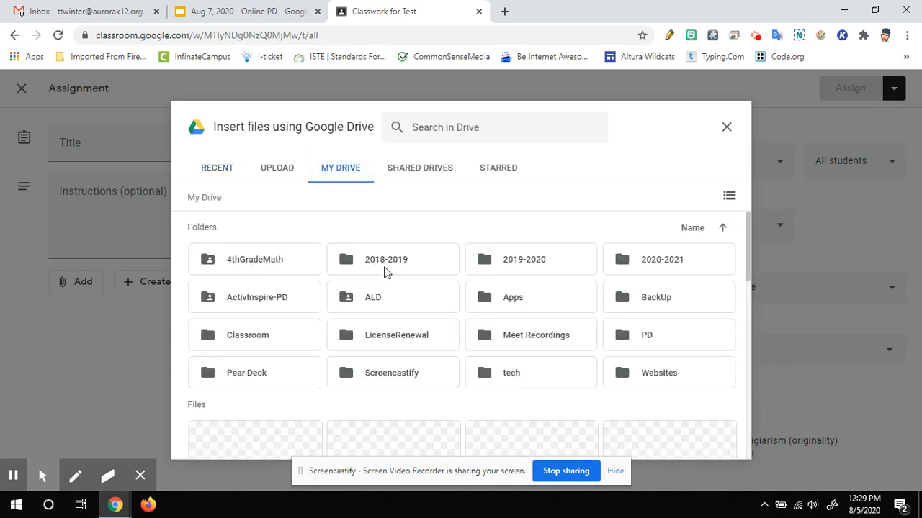
pyautogui.doubleClick(530, 267)
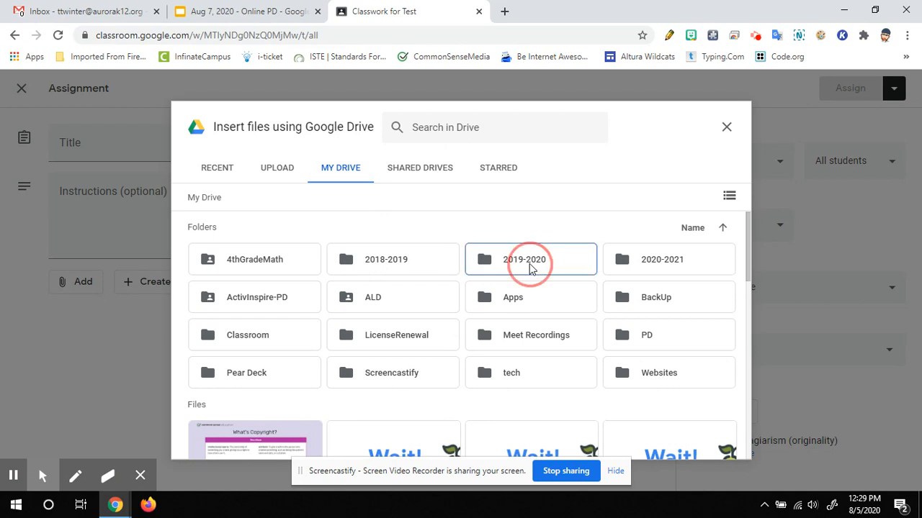
pyautogui.doubleClick(254, 296)
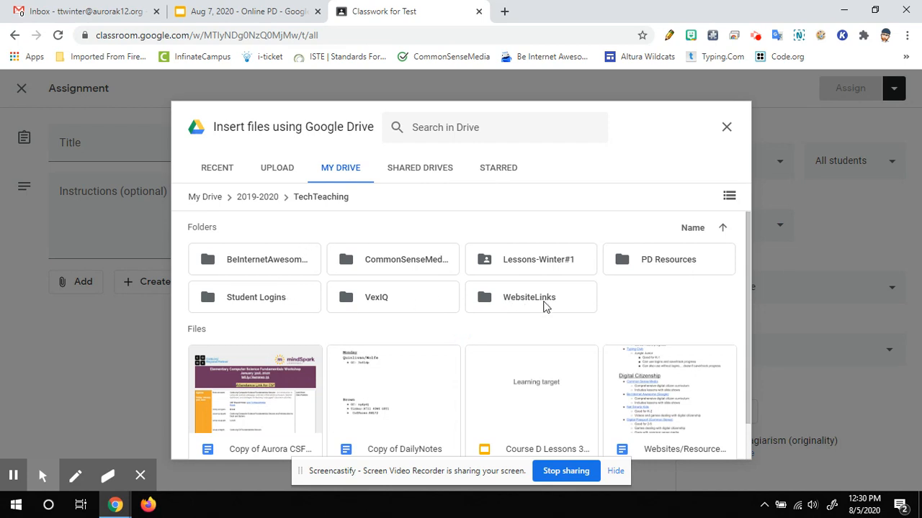
pyautogui.doubleClick(549, 270)
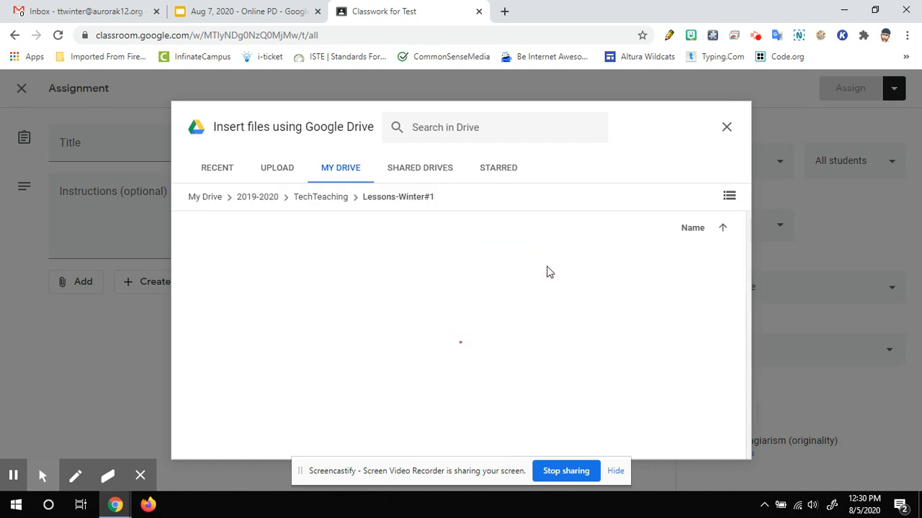
pyautogui.scroll(-4, 515, 272)
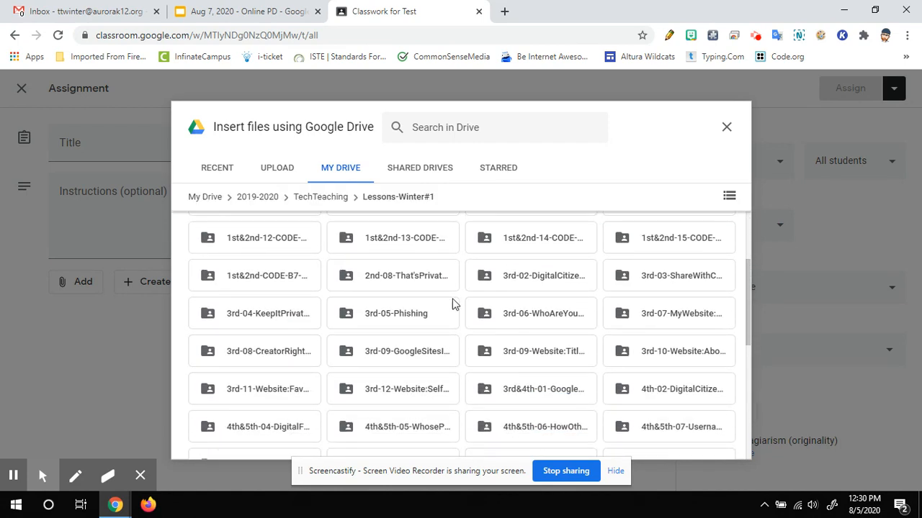
pyautogui.doubleClick(382, 314)
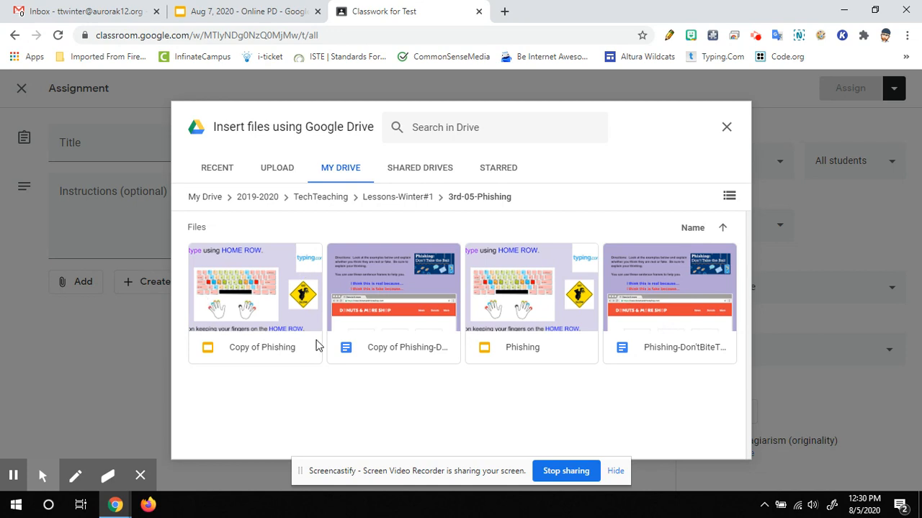
pyautogui.doubleClick(630, 301)
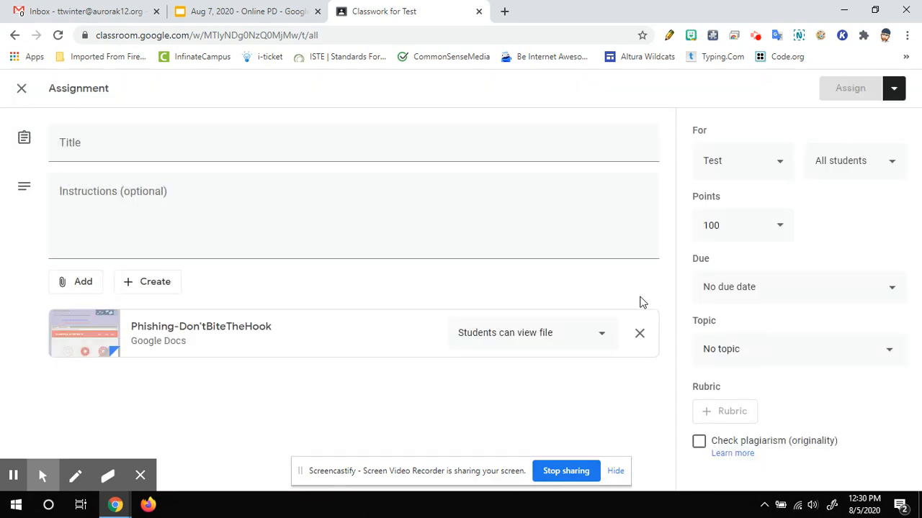
# Step: Title the assignment "Phishing"
pyautogui.click(151, 148)
pyautogui.write('Phishing')
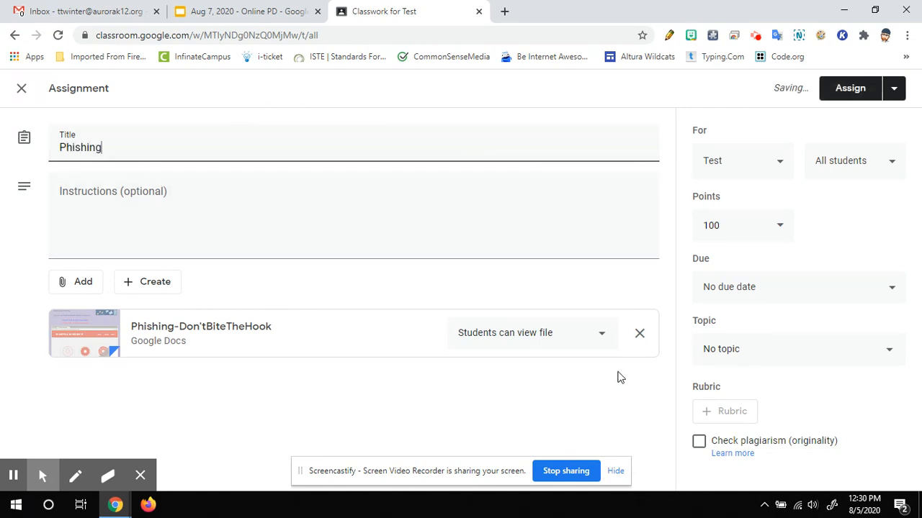
# Step: Set the attached Phishing document to make a copy for each student, and assign the assignment to the class
pyautogui.click(598, 339)
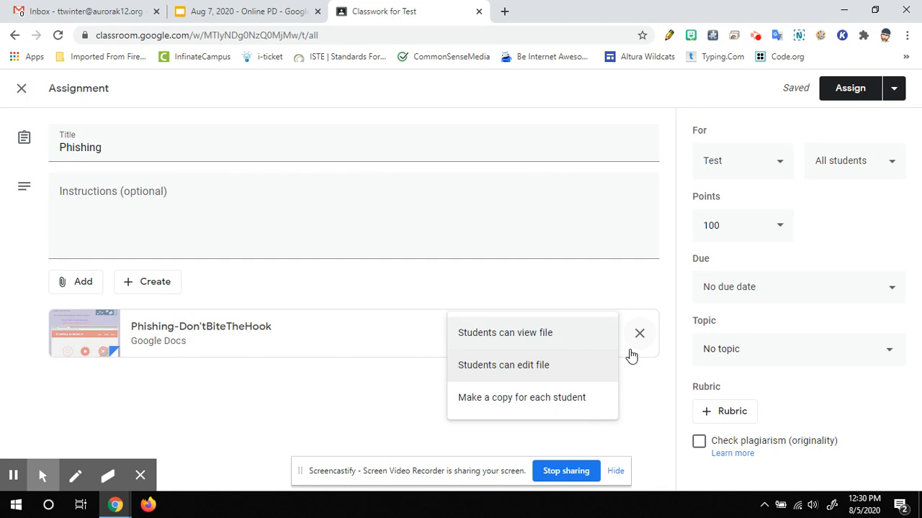
pyautogui.click(515, 400)
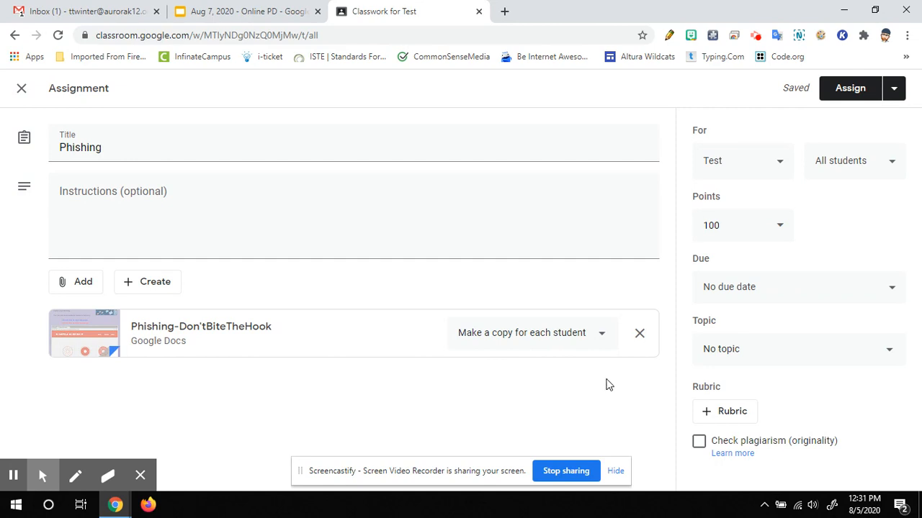
pyautogui.click(847, 89)
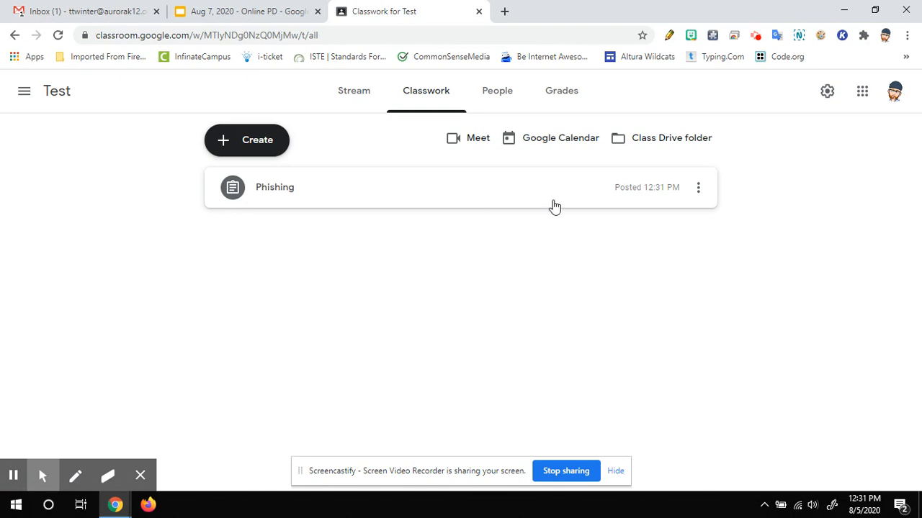
# Step: Open the Phishing assignment's student work page from its post in the Test class stream
pyautogui.click(355, 97)
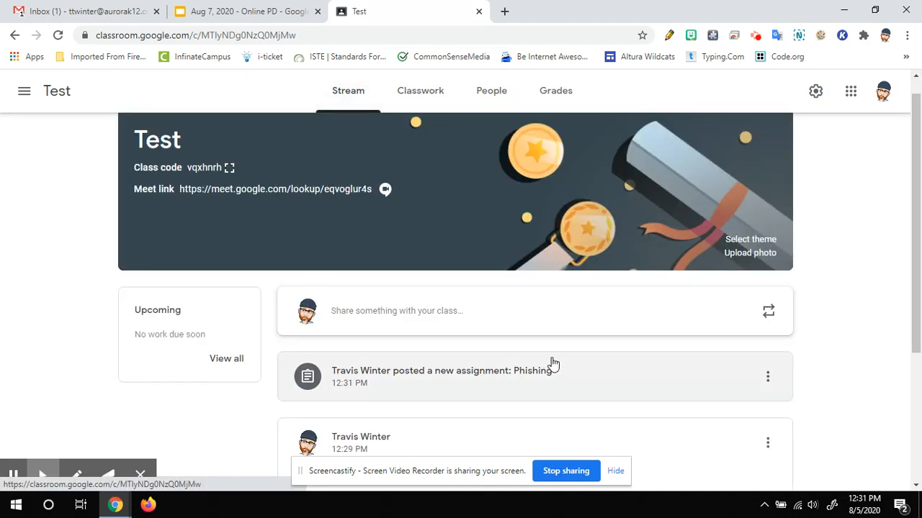
pyautogui.scroll(-1, 412, 337)
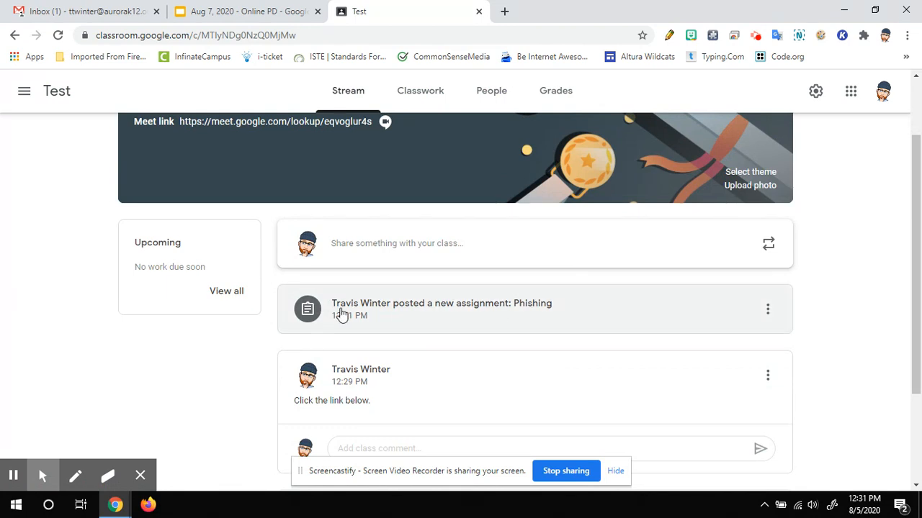
pyautogui.click(409, 304)
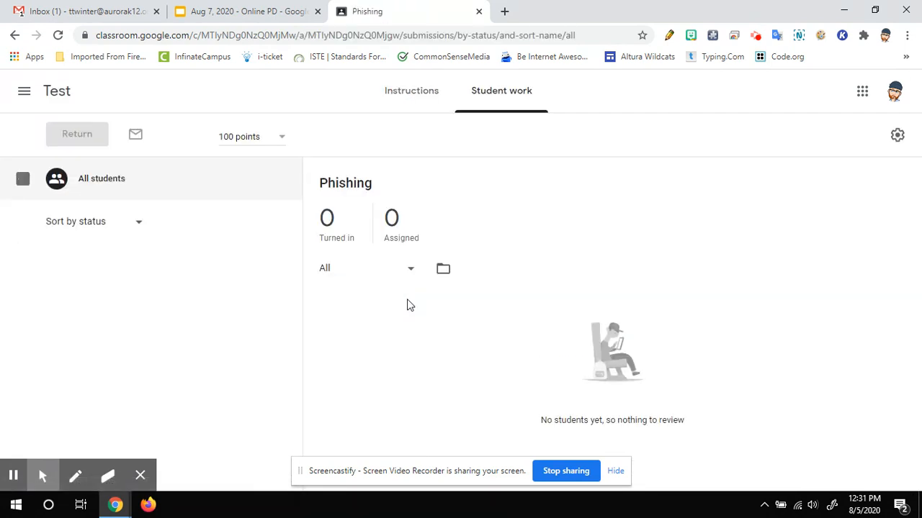